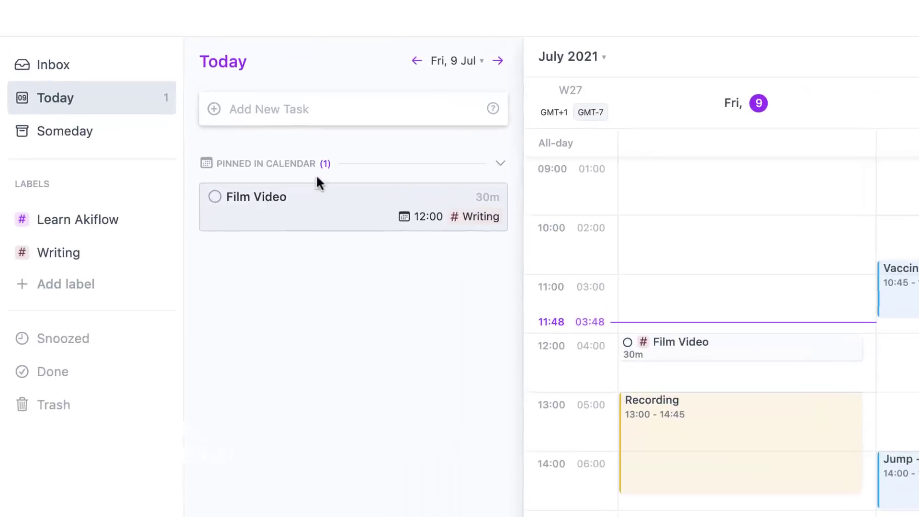
click(500, 165)
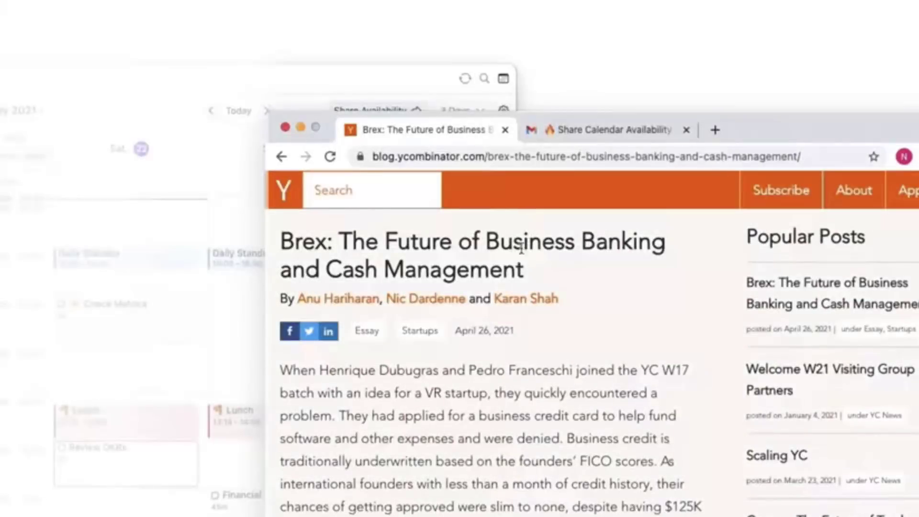
triple_click(507, 260)
key(super+shift+space)
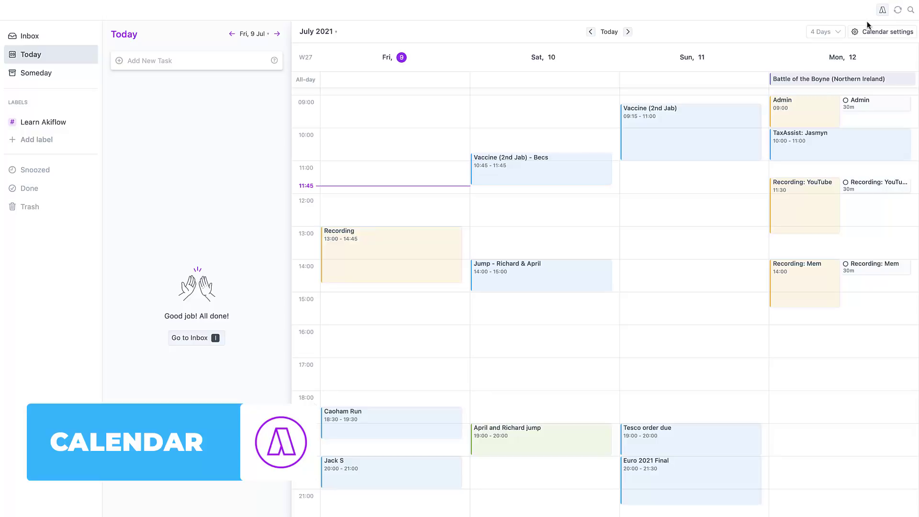
click(841, 33)
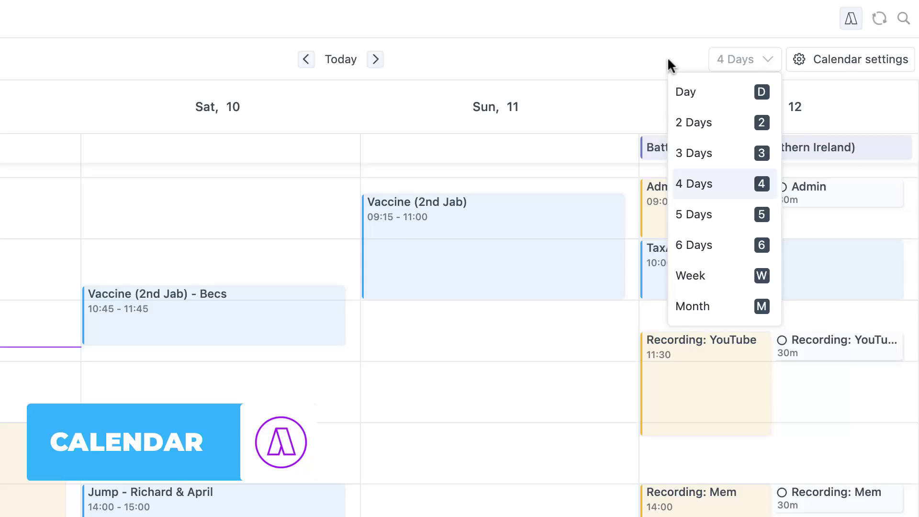
click(653, 64)
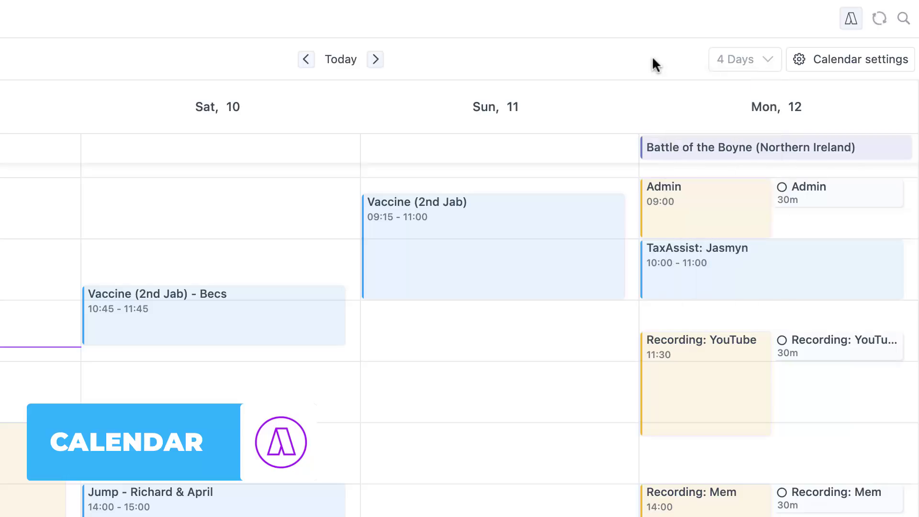
Show a secondary time zone on the calendar, choosing the GMT-07:00 zone that covers San Francisco
click(835, 70)
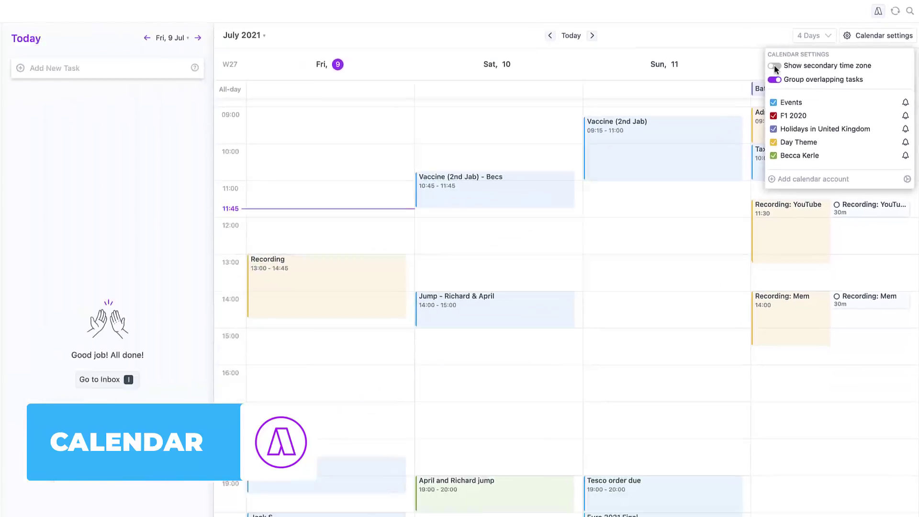
click(774, 66)
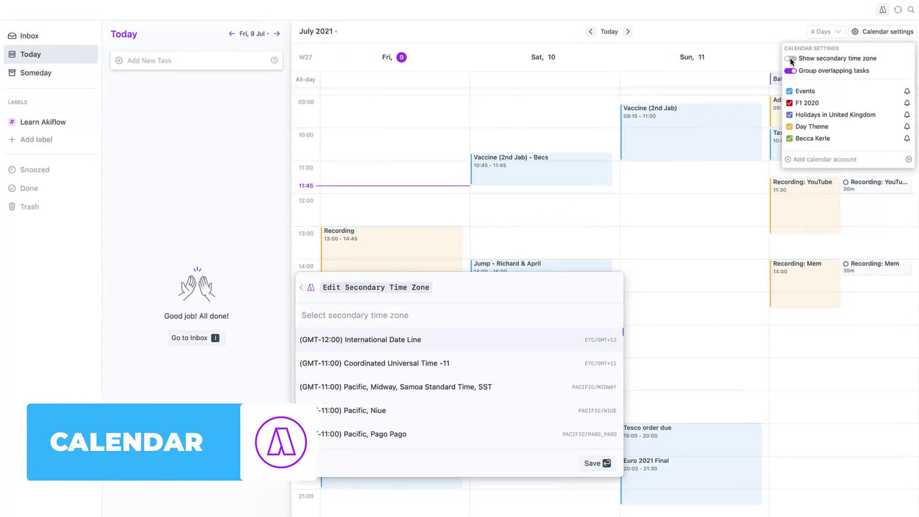
text(san fra)
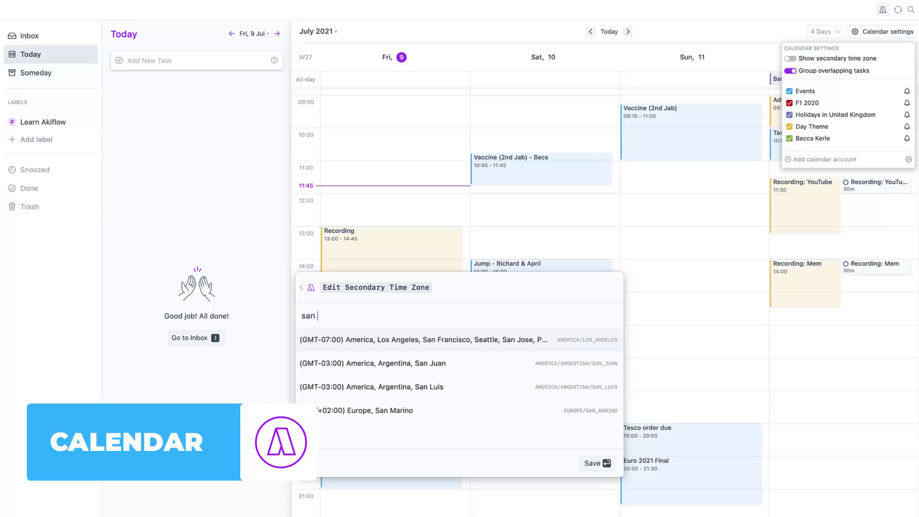
key(Return)
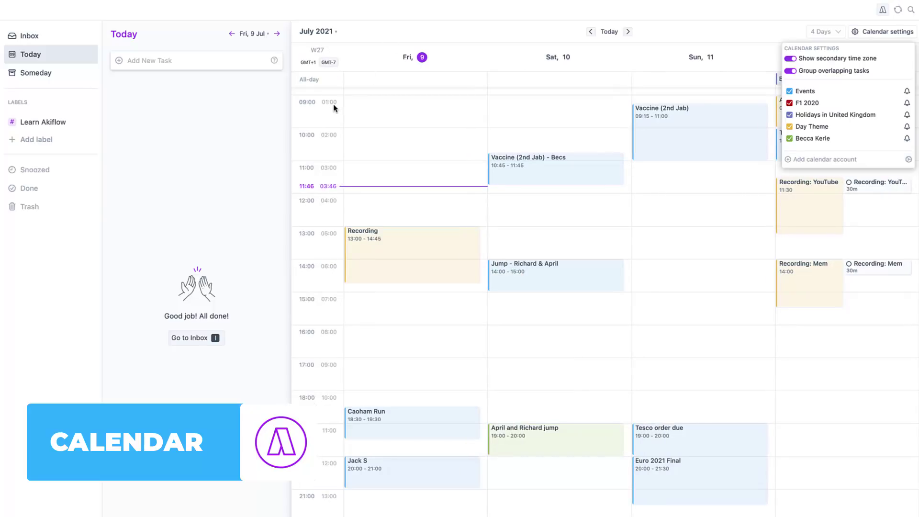
click(759, 23)
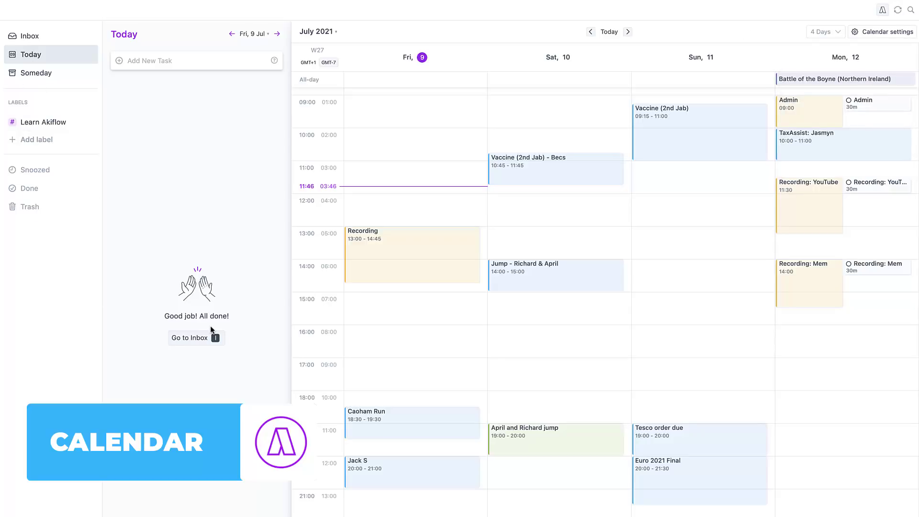
Return from the settings to the task view and add a task titled "Film Video" to today's list
click(170, 59)
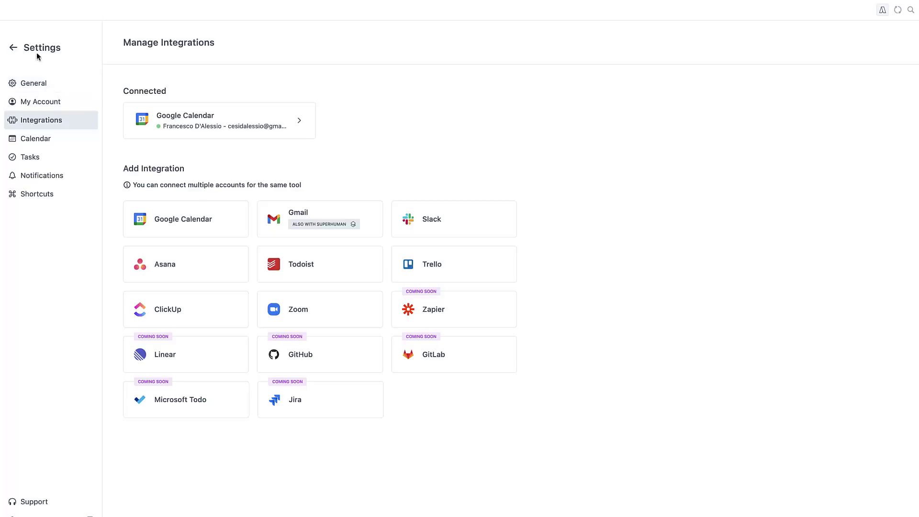
click(15, 48)
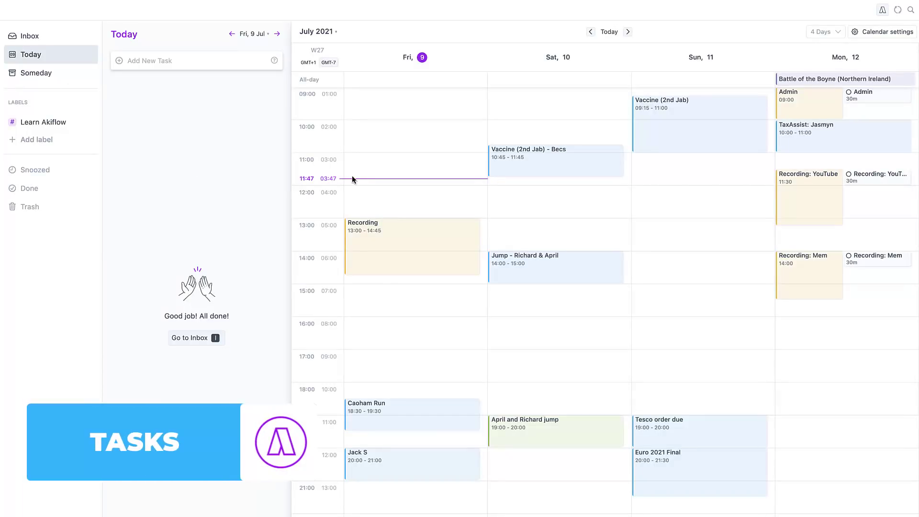
click(154, 60)
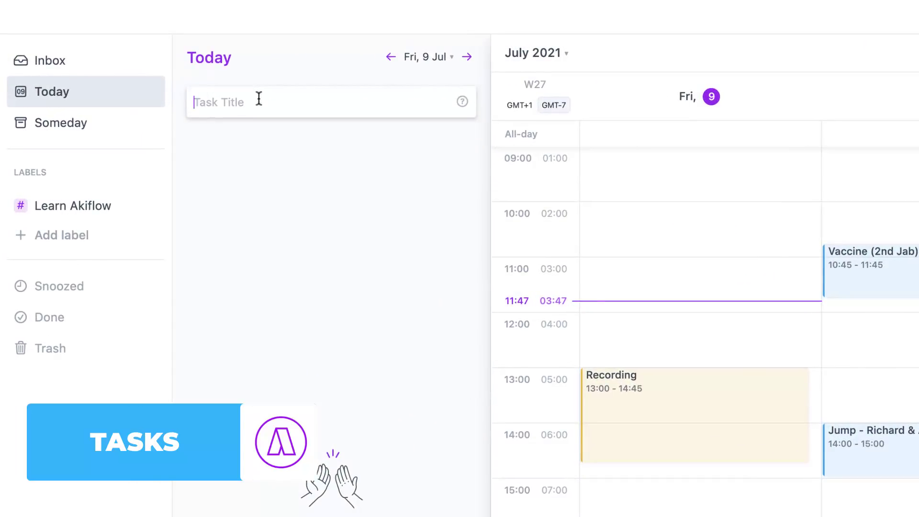
text(Film Video)
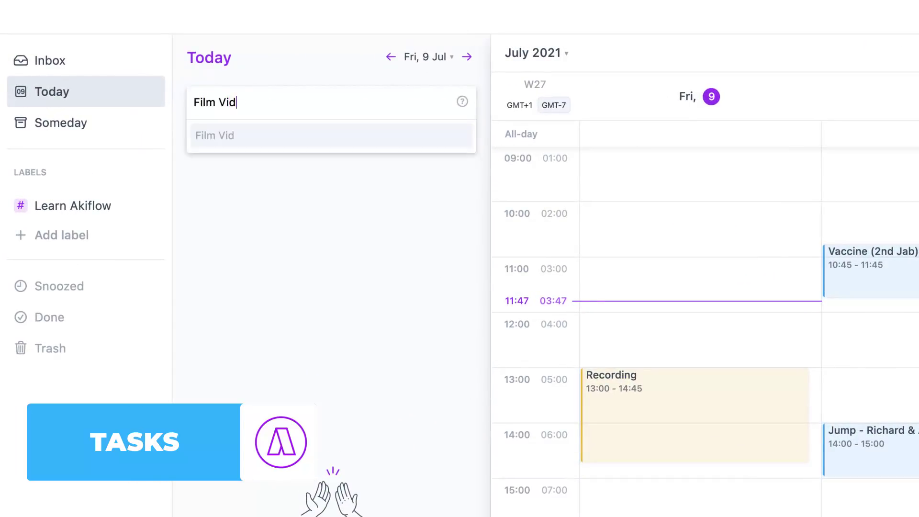
key(Return)
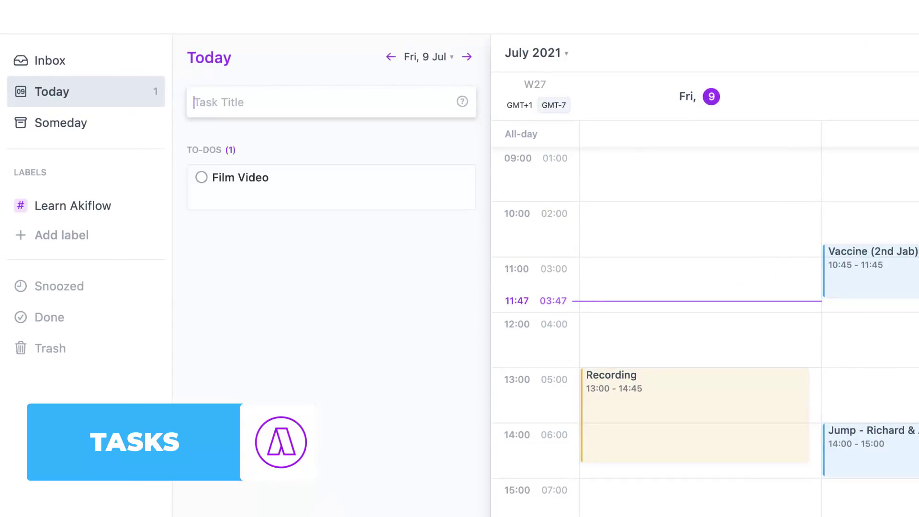
View the details of the Film Video task and the task list of the Learn Akiflow label
click(333, 198)
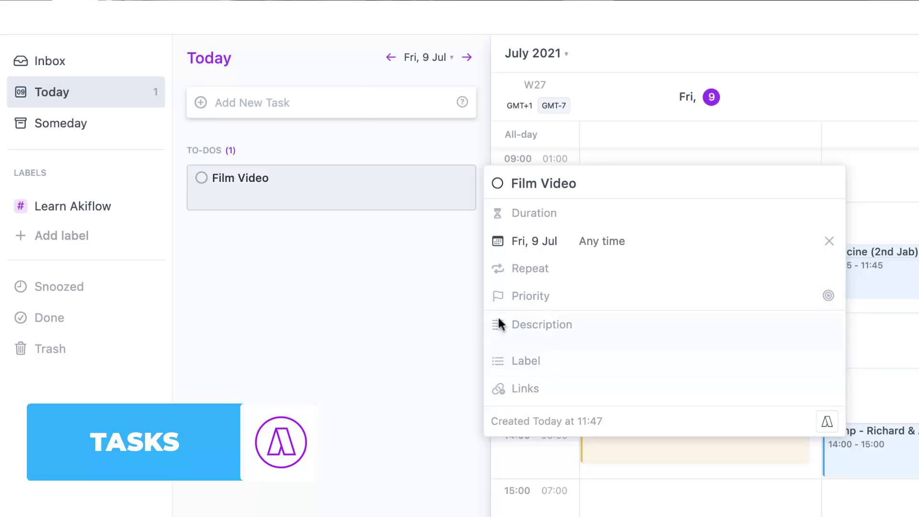
click(370, 297)
click(98, 216)
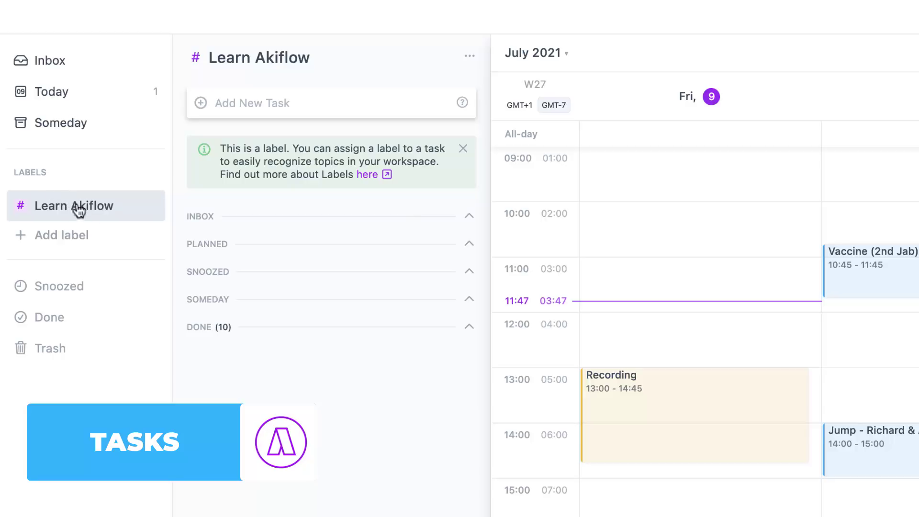
Create a new label named "Writing"
click(70, 247)
text(Writing)
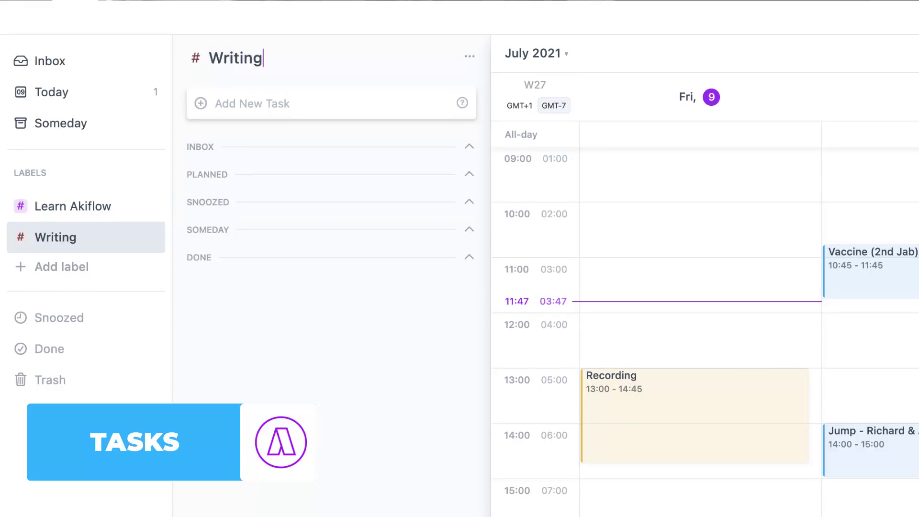
Assign the Writing label to the Film Video task in today's list and close its details
text(t)
click(329, 187)
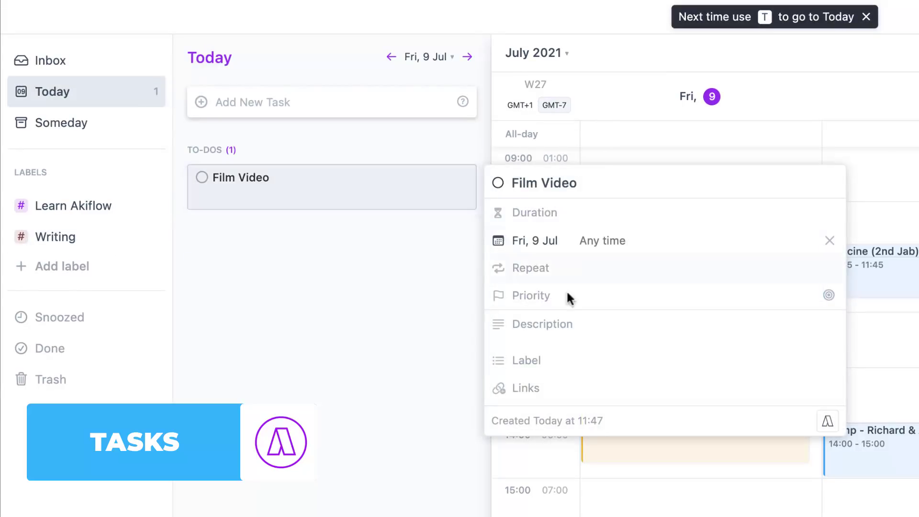
click(546, 364)
key(Down)
key(Return)
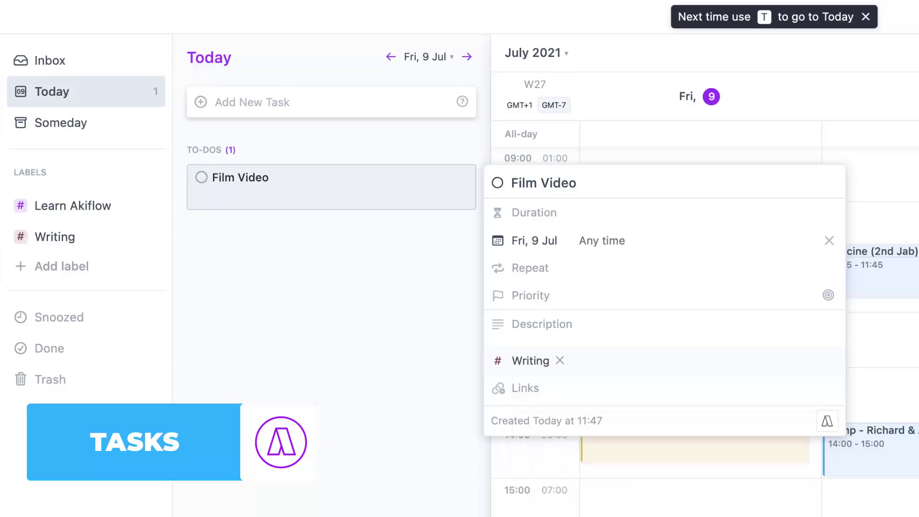
click(366, 316)
View the tasks under the Writing label, then look at the next day's task list and return to today
click(96, 236)
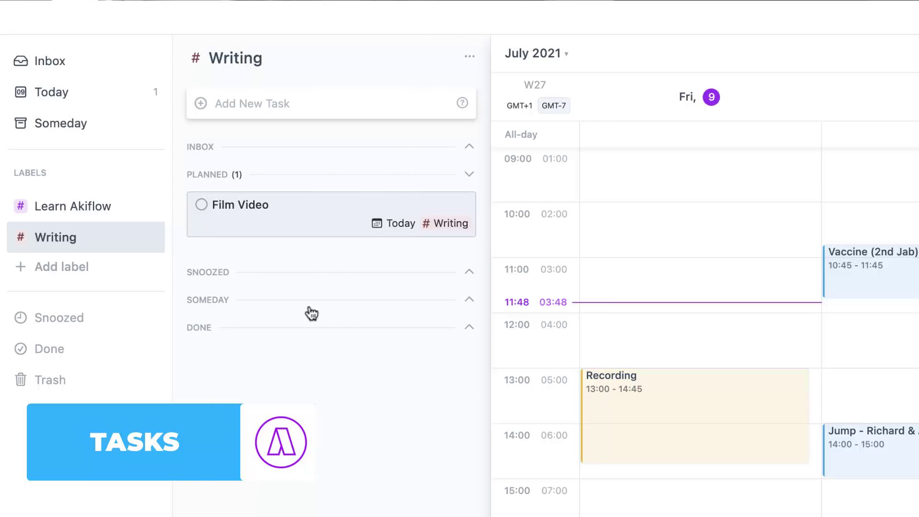
click(94, 98)
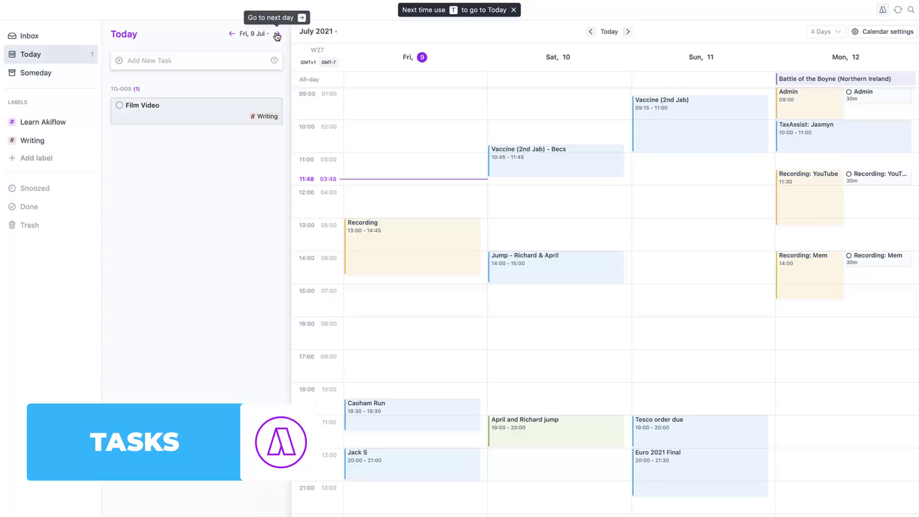
click(276, 34)
click(232, 34)
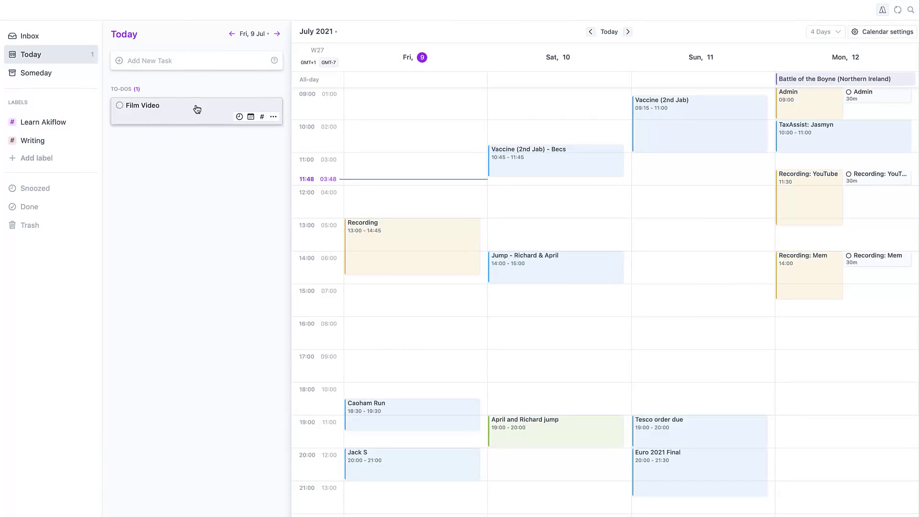
Schedule the Film Video task on the calendar for Friday 9 July at 12:00 and extend its duration to 1h
drag(191, 111, 400, 189)
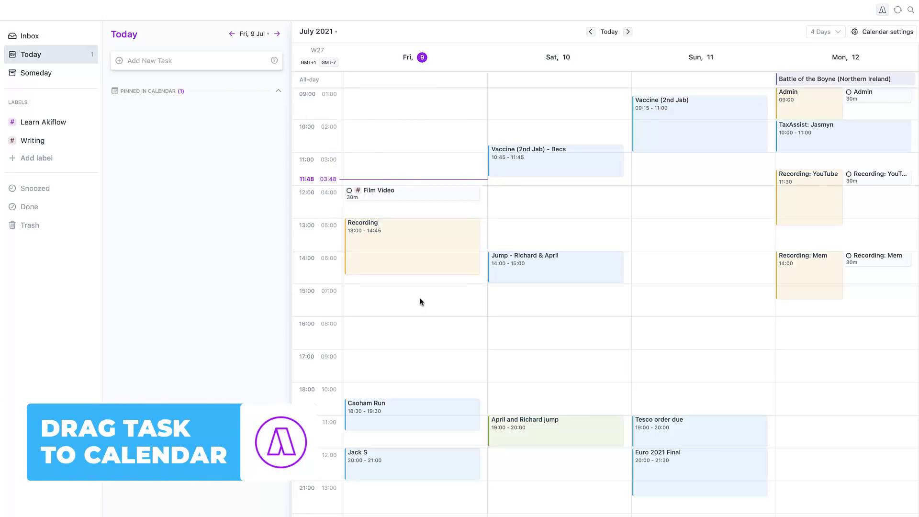
click(280, 92)
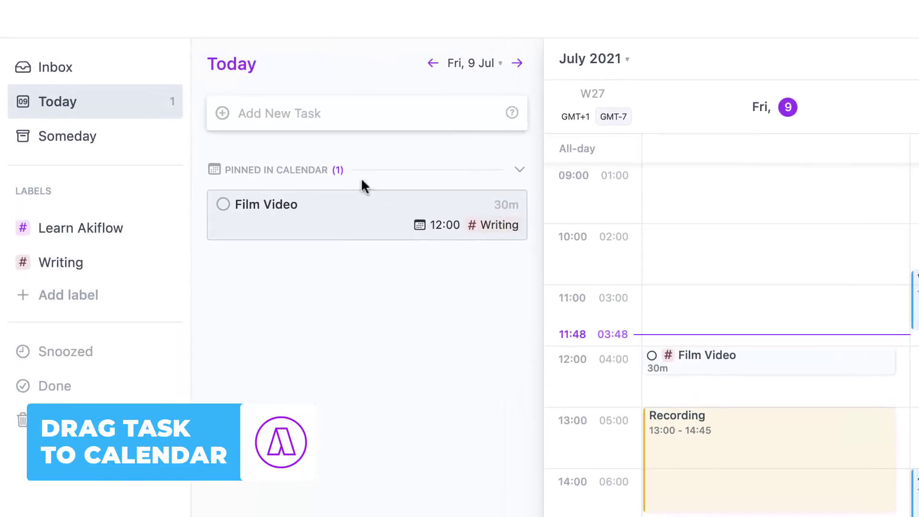
click(516, 178)
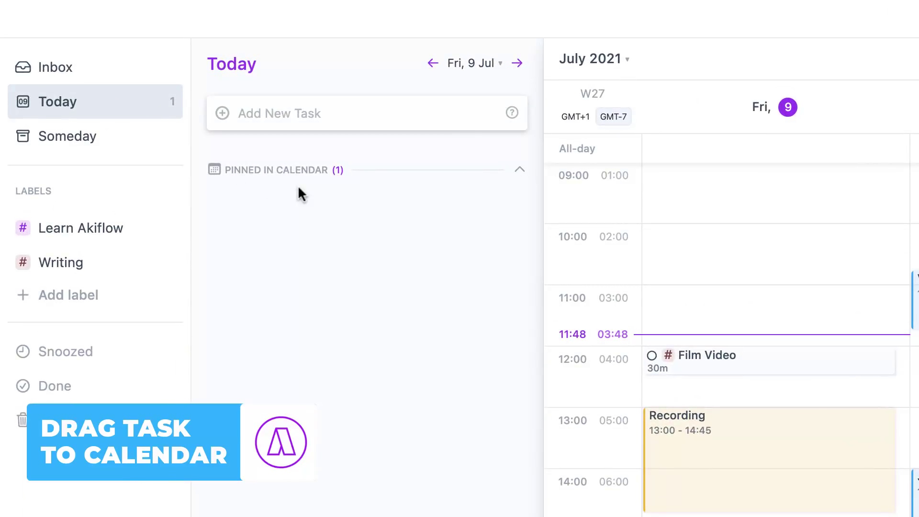
click(816, 373)
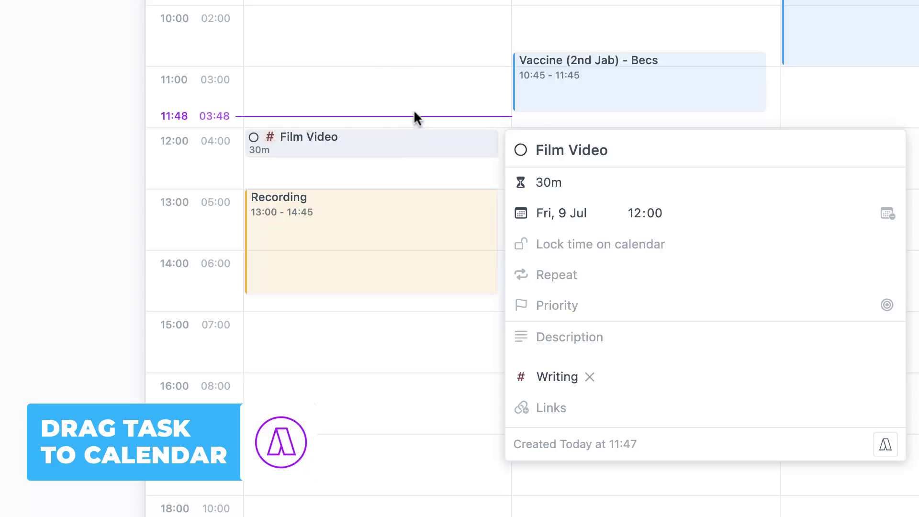
drag(383, 155, 381, 188)
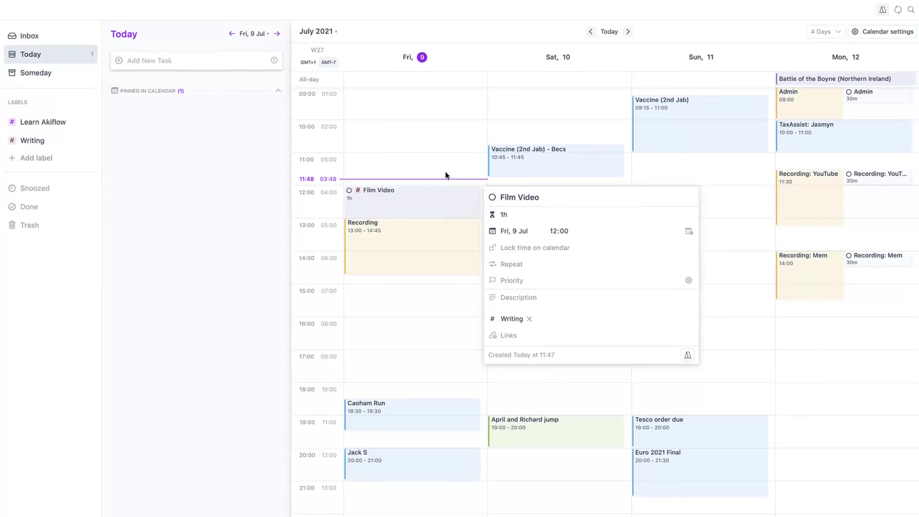
Look through the Inbox and Someday lists and return to today's tasks
click(59, 42)
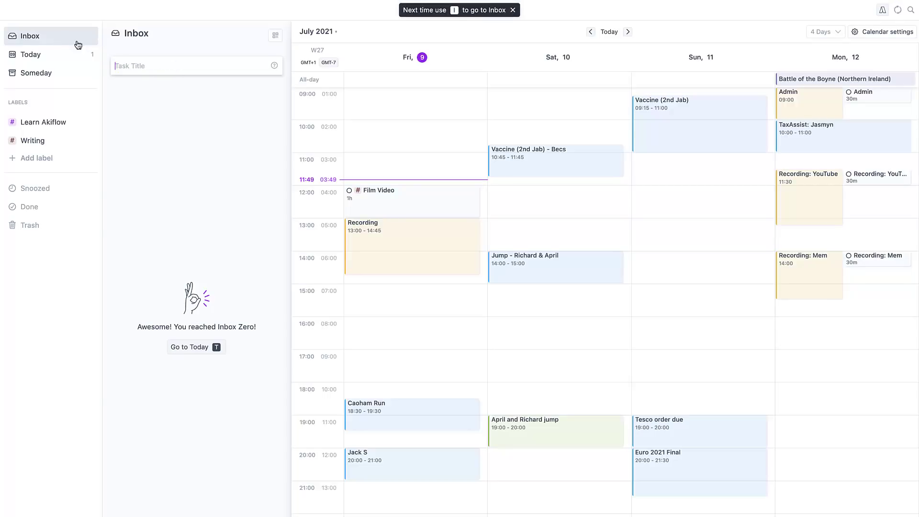
click(60, 73)
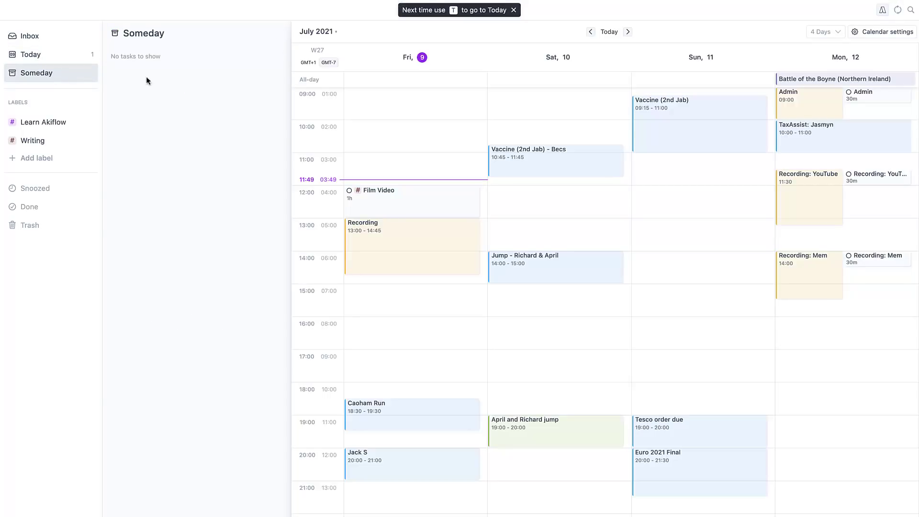
click(64, 55)
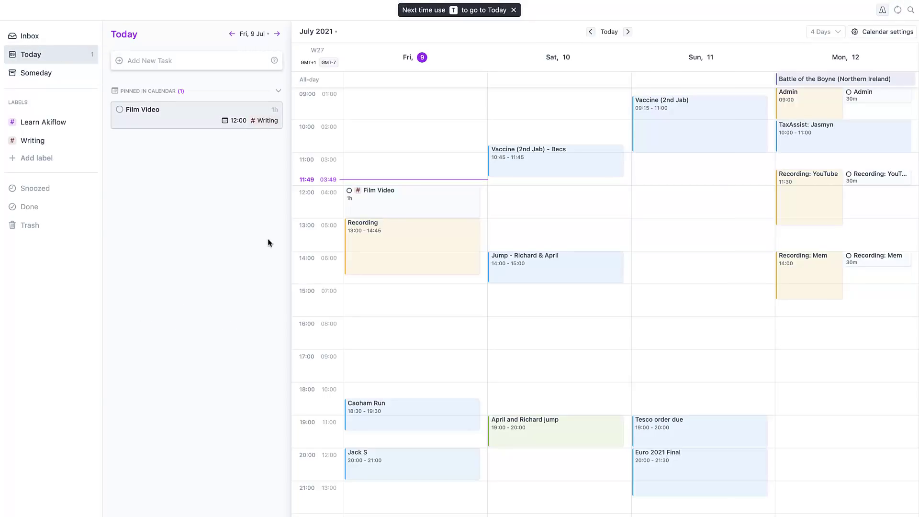
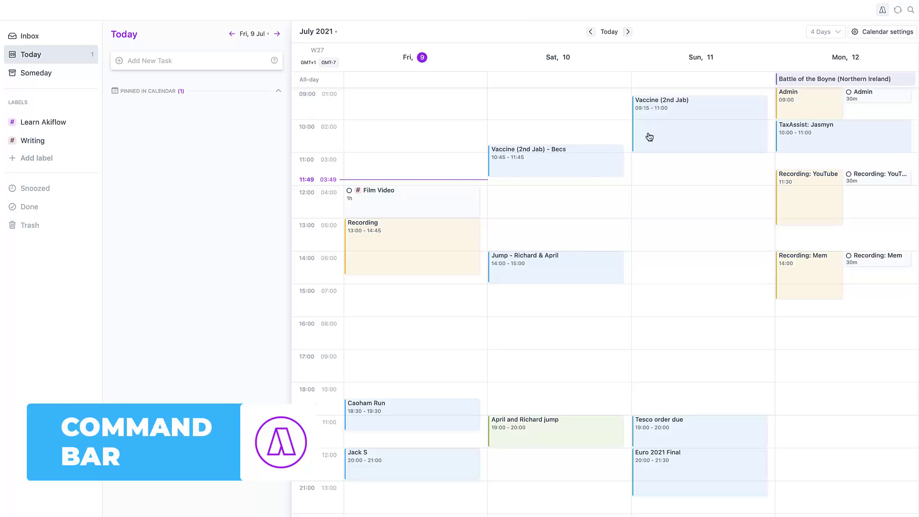
Open the command bar, reposition it over the task list, and start a detailed new task titled "Film Reels"
click(883, 11)
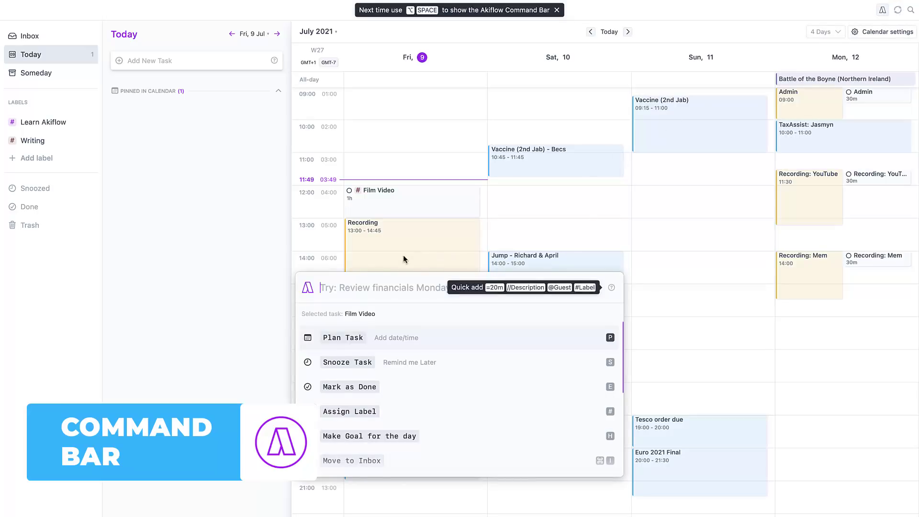
drag(380, 274, 268, 120)
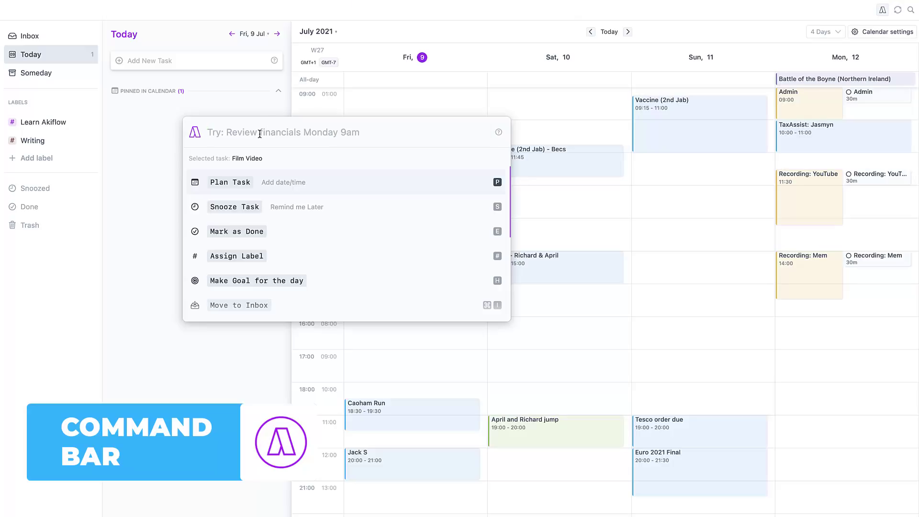
text(Film Reels)
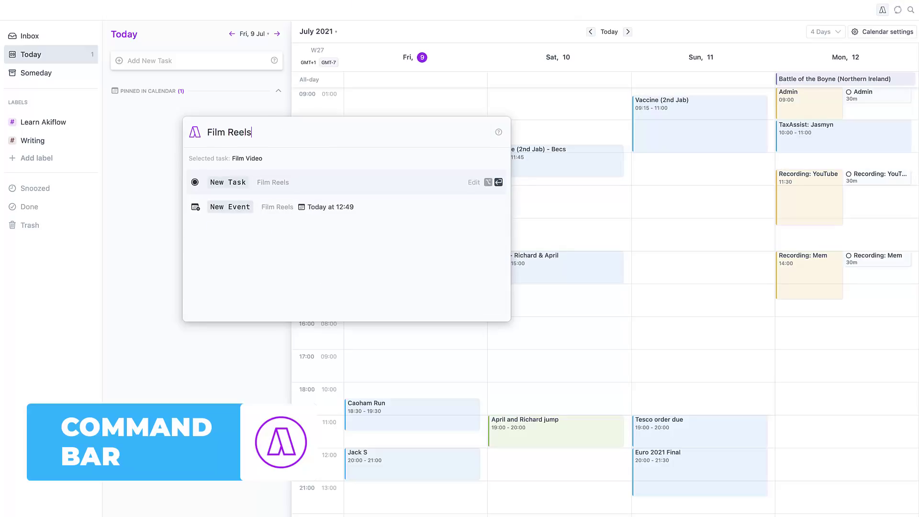
key(Down)
key(Up)
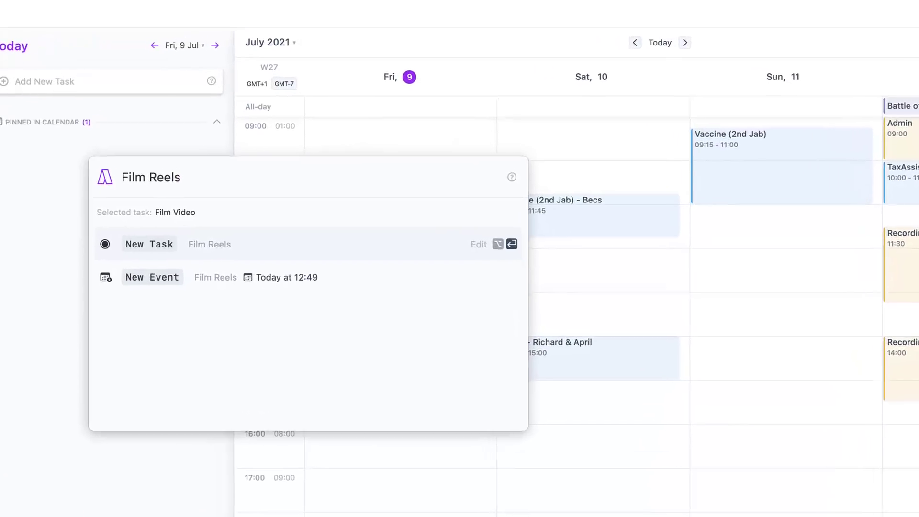
key(alt+Return)
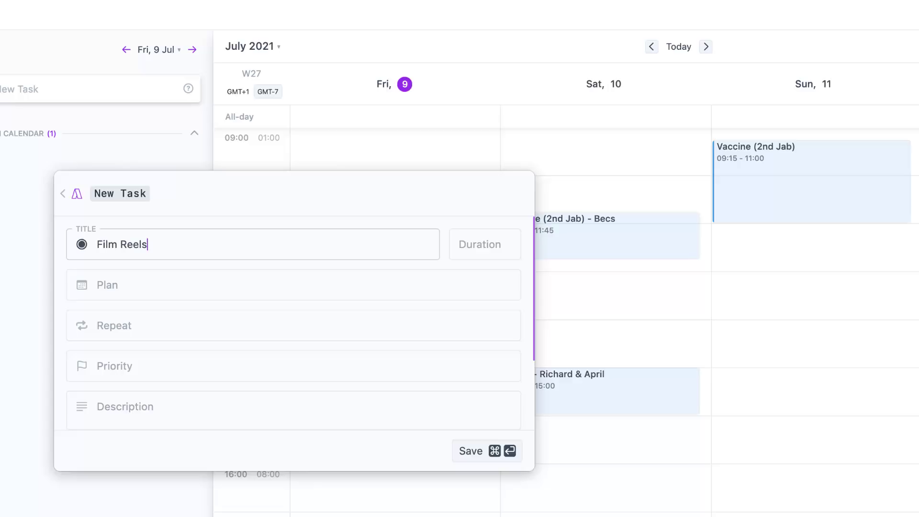
Plan the Film Reels task for Fri, 9 Jul at any time, leave its repetition empty, and save it
click(124, 286)
key(Return)
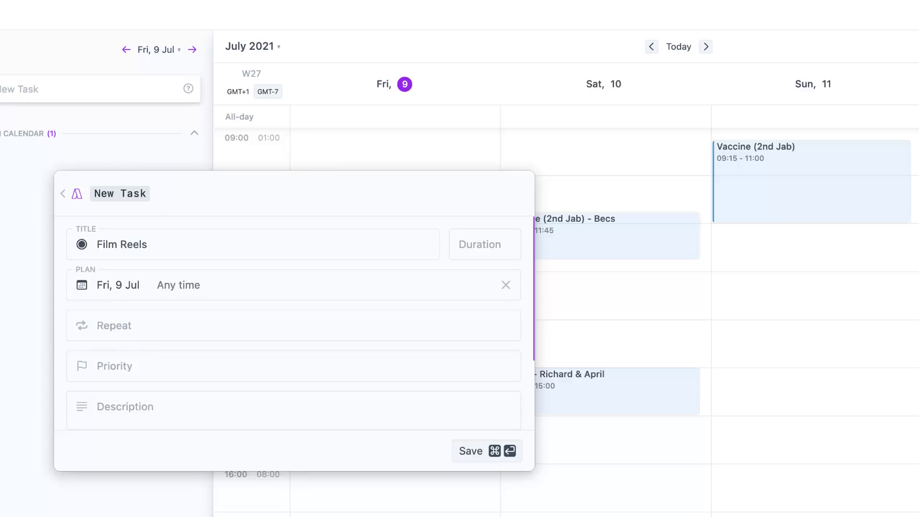
click(117, 335)
key(Escape)
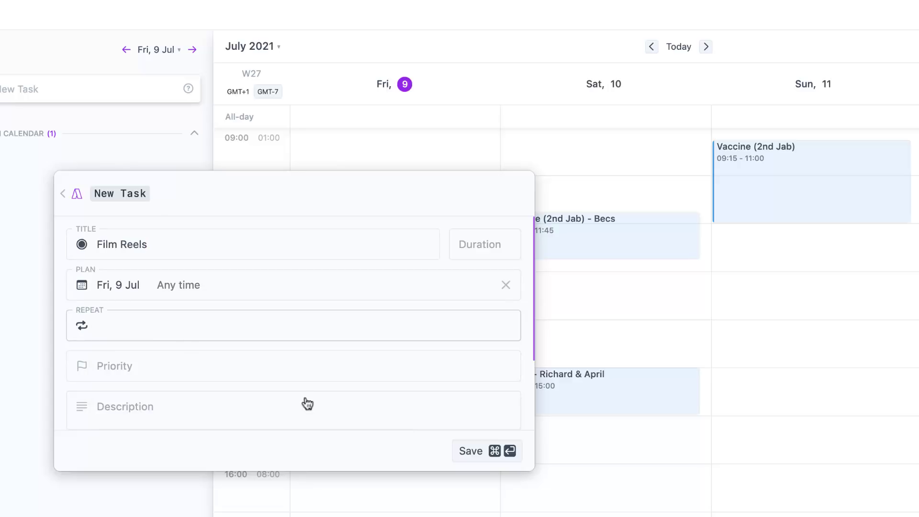
click(474, 452)
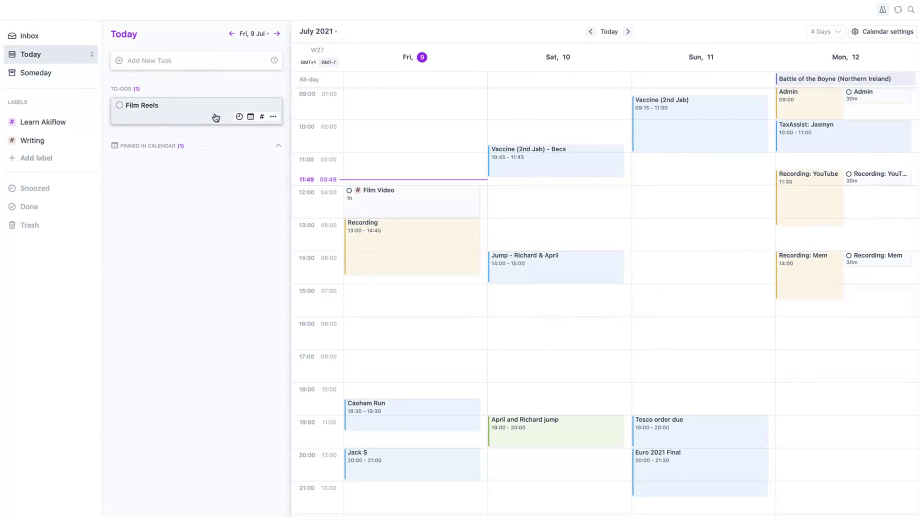
Add a task titled "Write Medium" to today's list
click(180, 61)
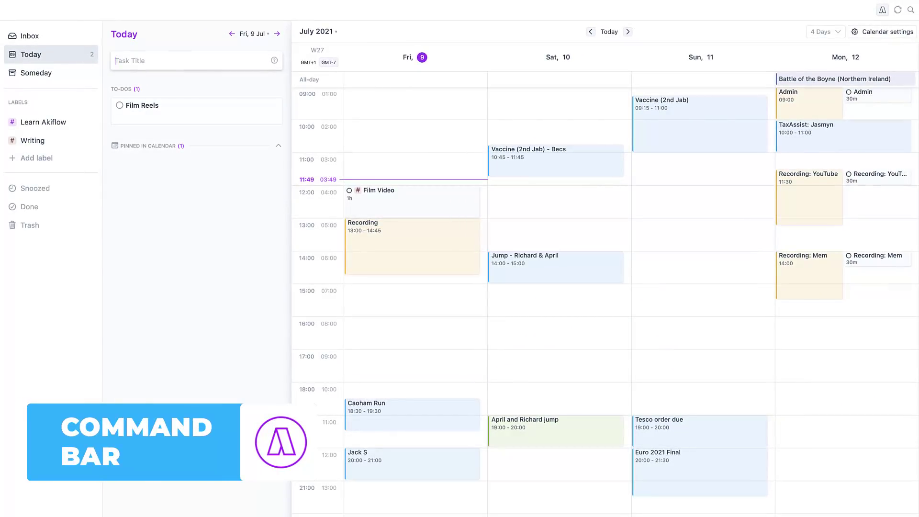
text(Write Medium)
key(Return)
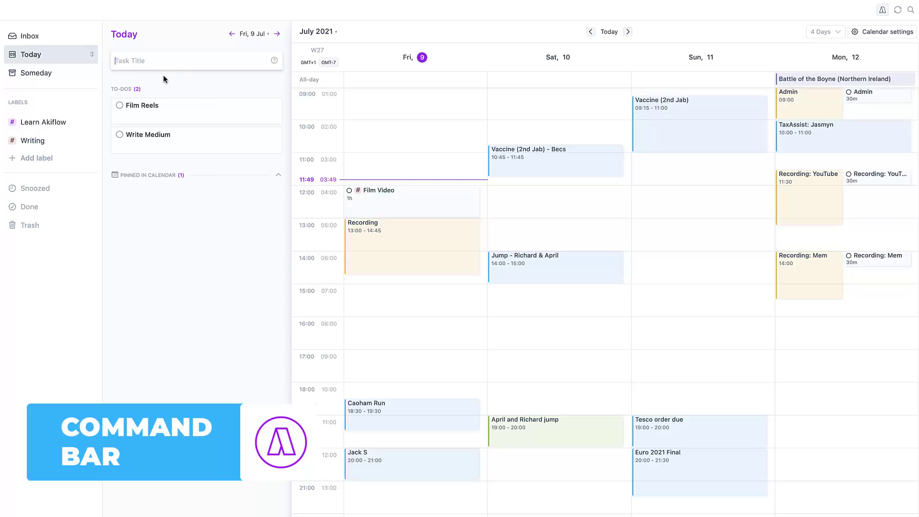
Bring up the command bar for the Write Medium task and look through its available commands
click(188, 144)
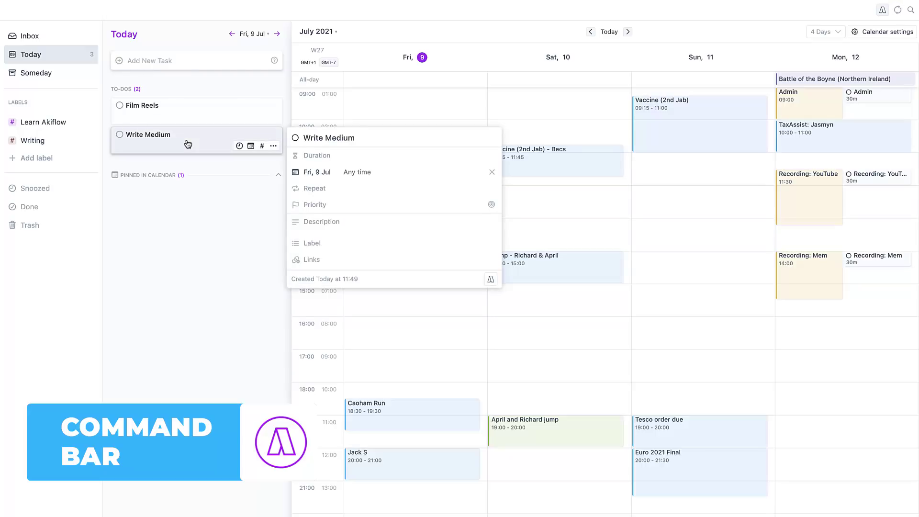
key(super+k)
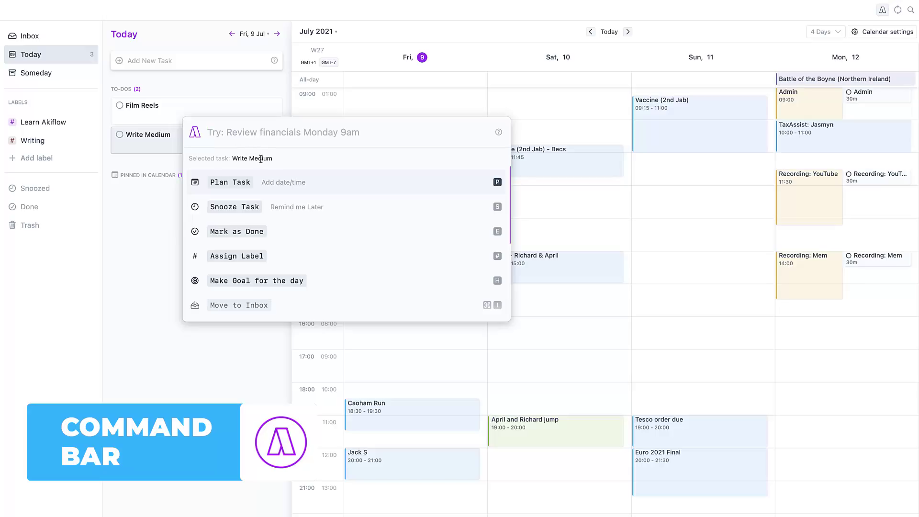
key(Down)
key(Down)
key(Down)
key(Down)
key(Down)
key(Down)
key(Up)
key(Up)
key(Up)
key(Down)
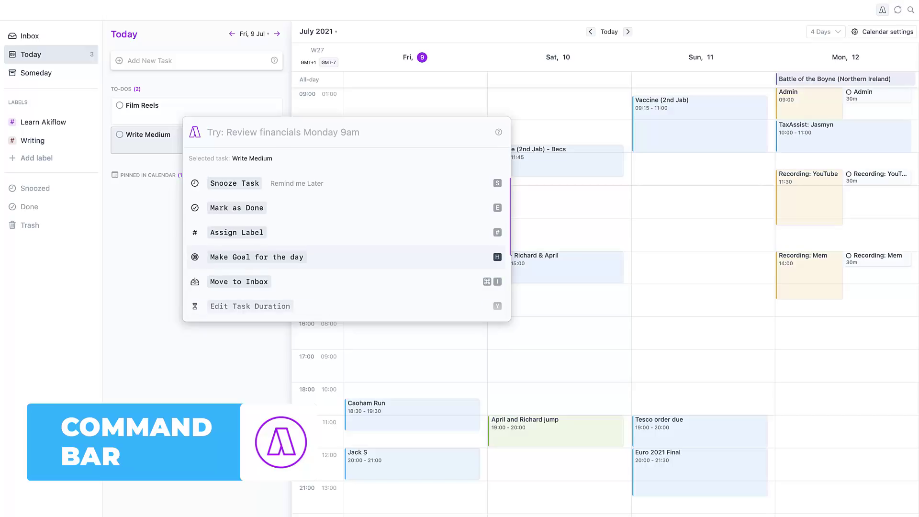
key(Down)
key(Down)
key(Down)
key(Down)
key(Down)
key(Up)
key(Up)
key(Up)
key(Up)
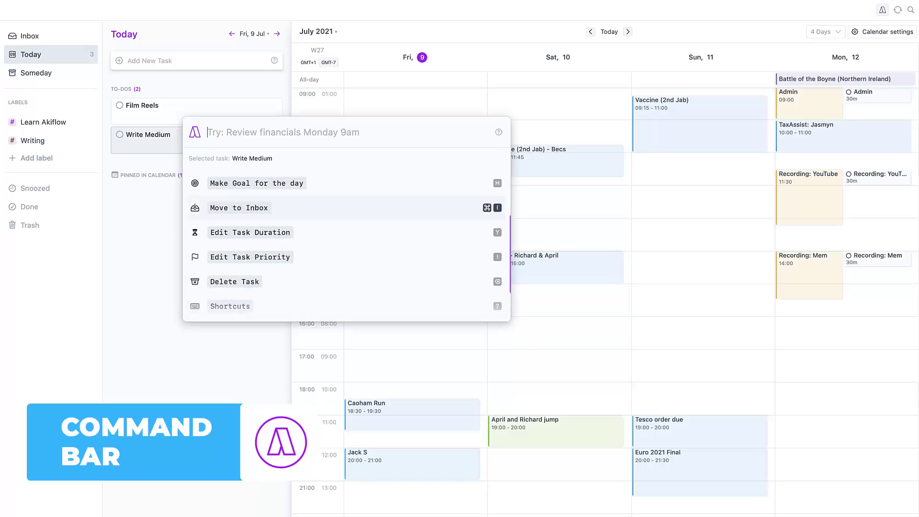
key(Down)
key(Down)
key(Down)
key(Down)
key(Down)
key(Down)
key(Up)
key(Up)
key(Up)
key(Down)
key(Down)
key(Down)
key(Down)
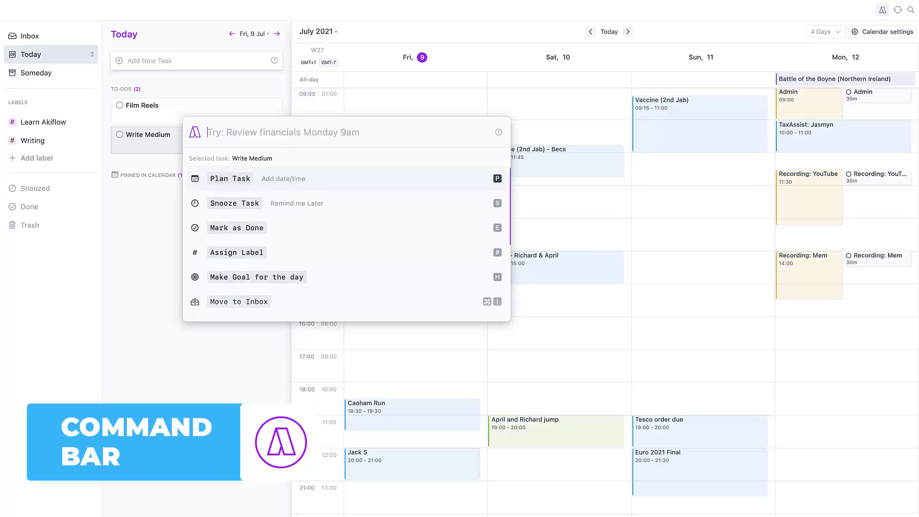
Plan the Write Medium task for Saturday 10 July and show that day's task list
key(Return)
text(no)
key(Return)
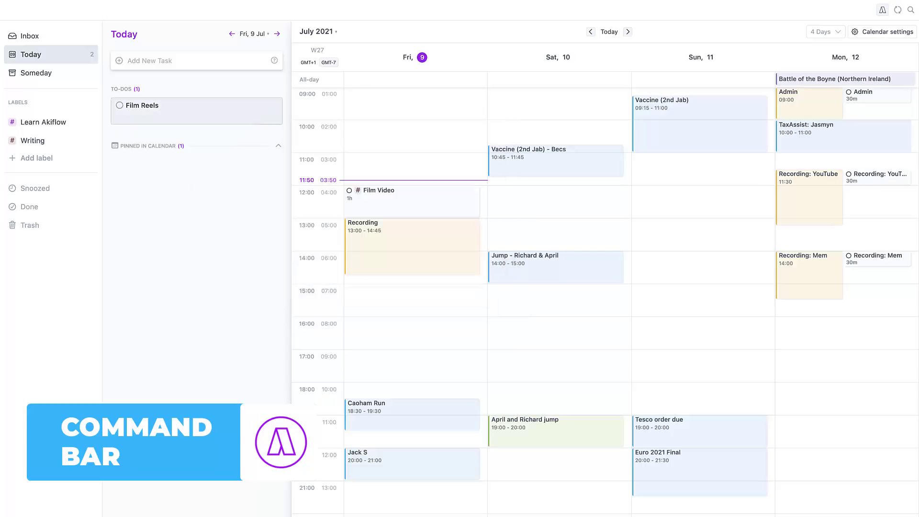
click(277, 35)
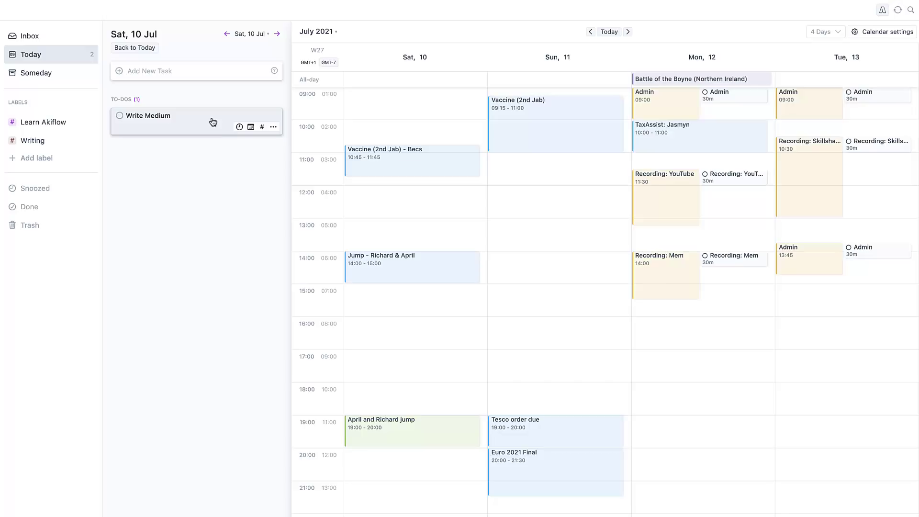
Snooze the Write Medium task until tomorrow and show the snoozed tasks
click(239, 127)
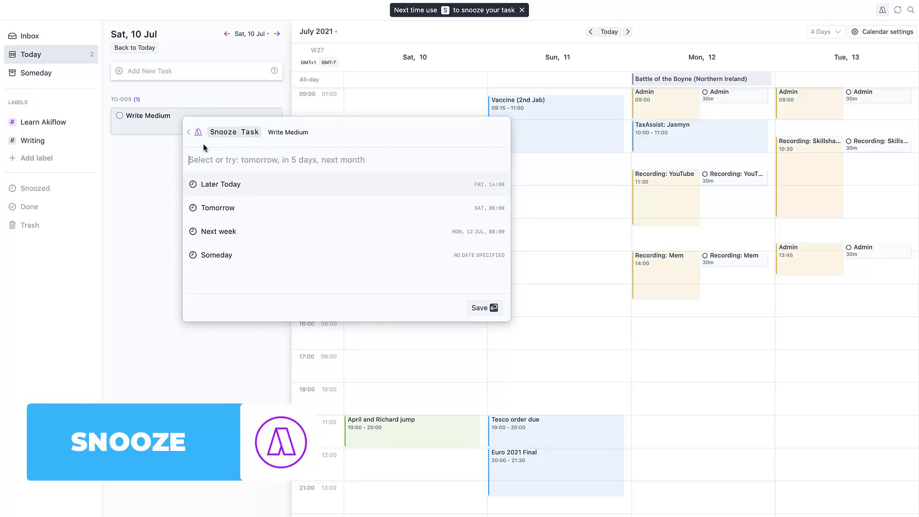
key(Escape)
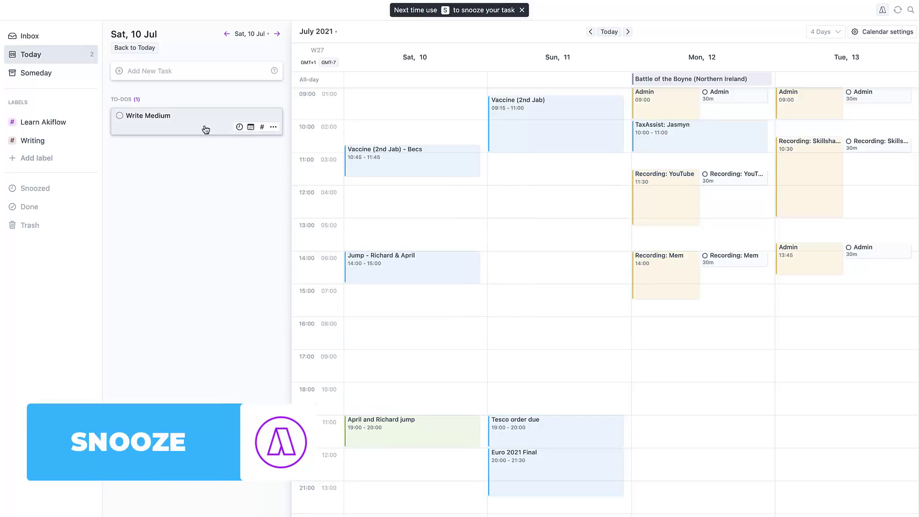
key(s)
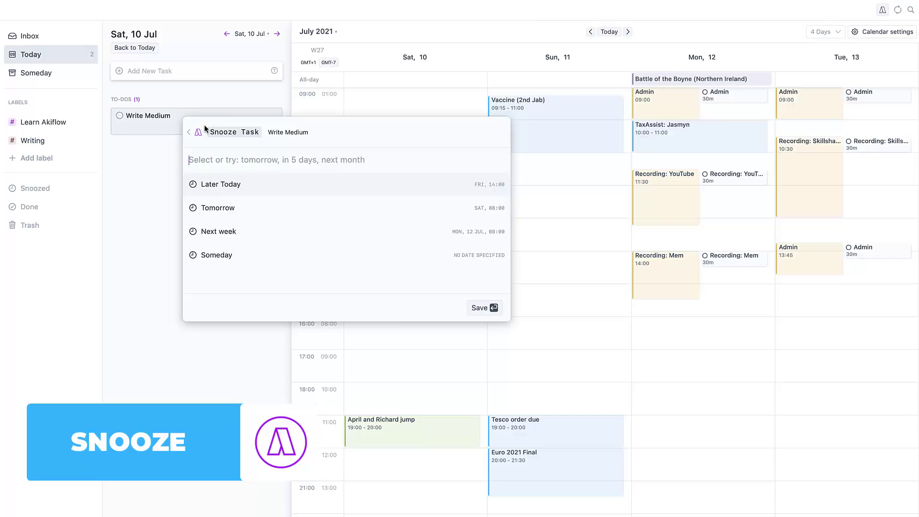
key(Down)
key(Return)
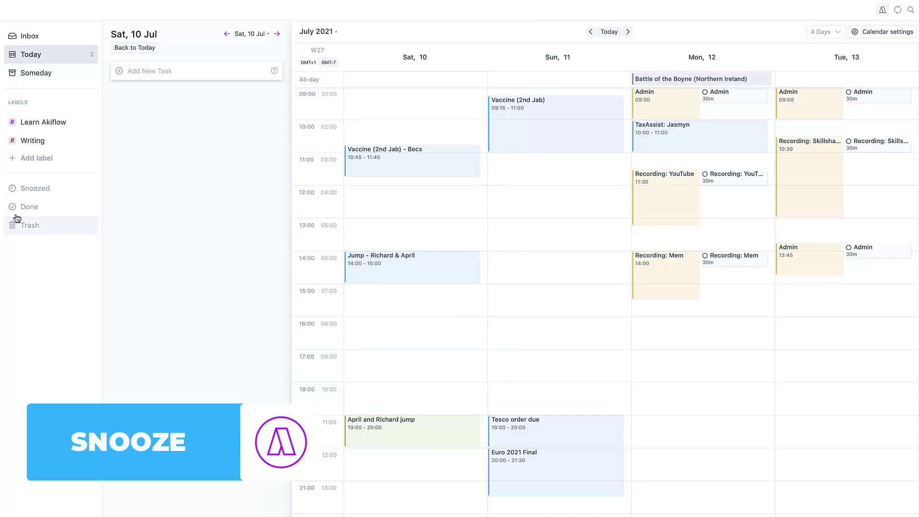
click(29, 189)
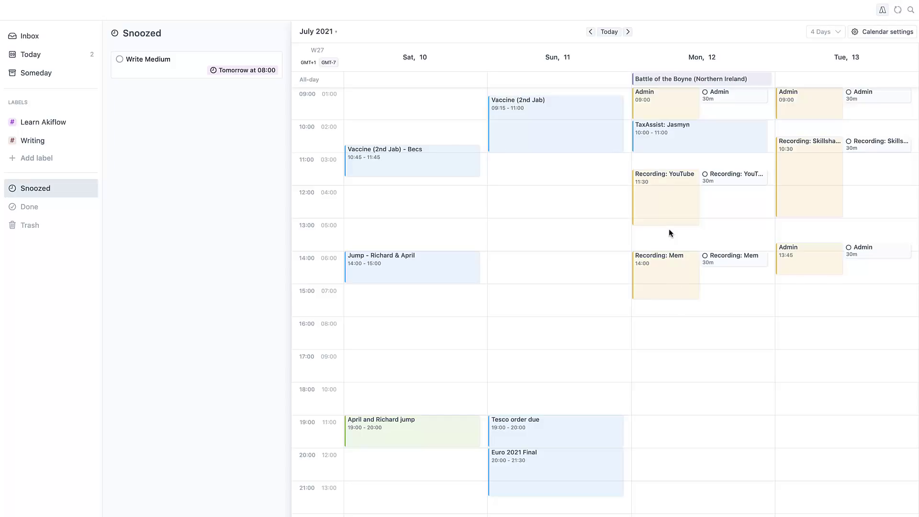
View the details of Monday's Recording: YouTube task, then decline the availability-sharing upgrade and keep the free version
scroll(625, 186, up, 1)
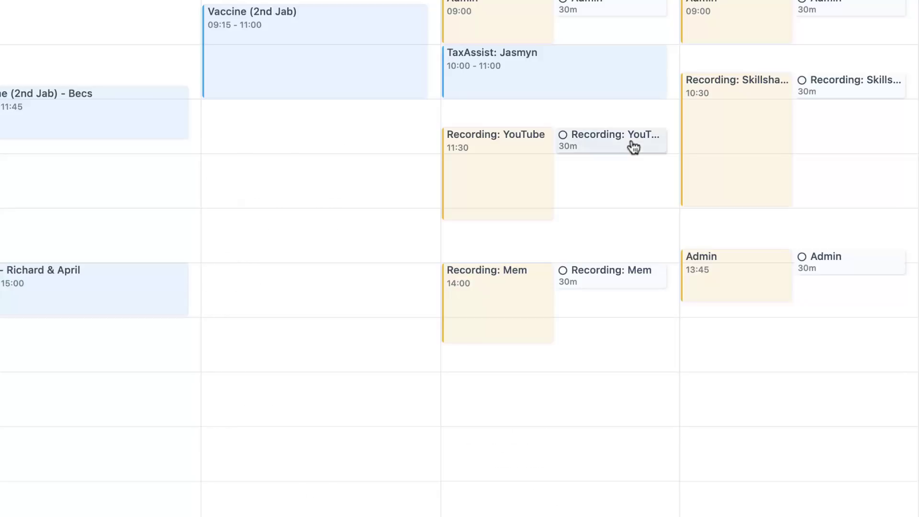
click(635, 147)
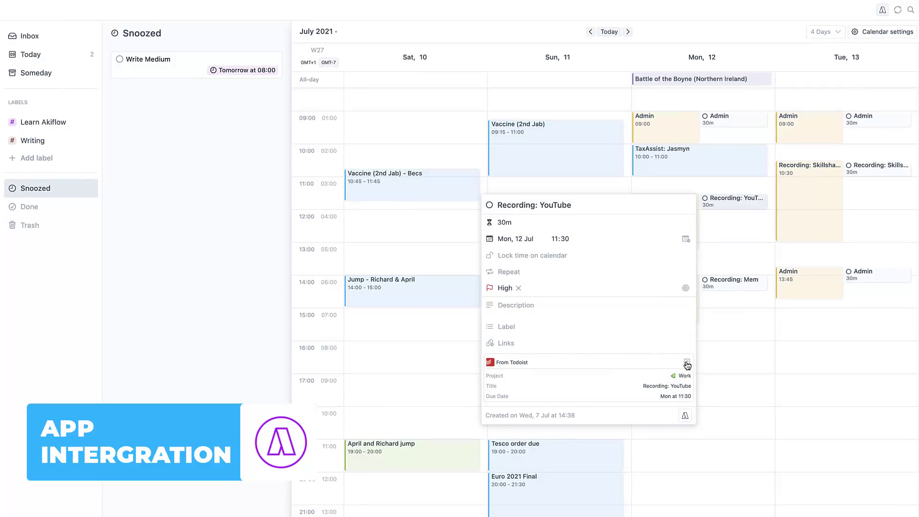
click(773, 193)
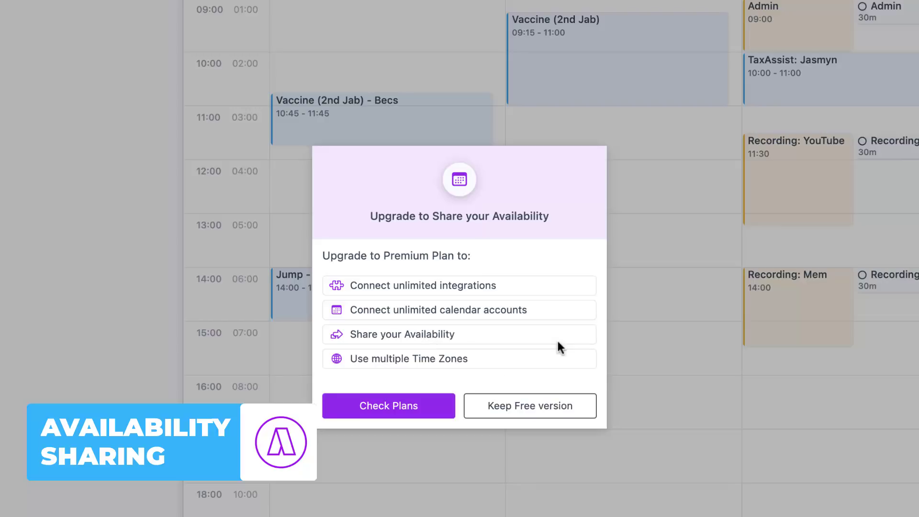
click(540, 408)
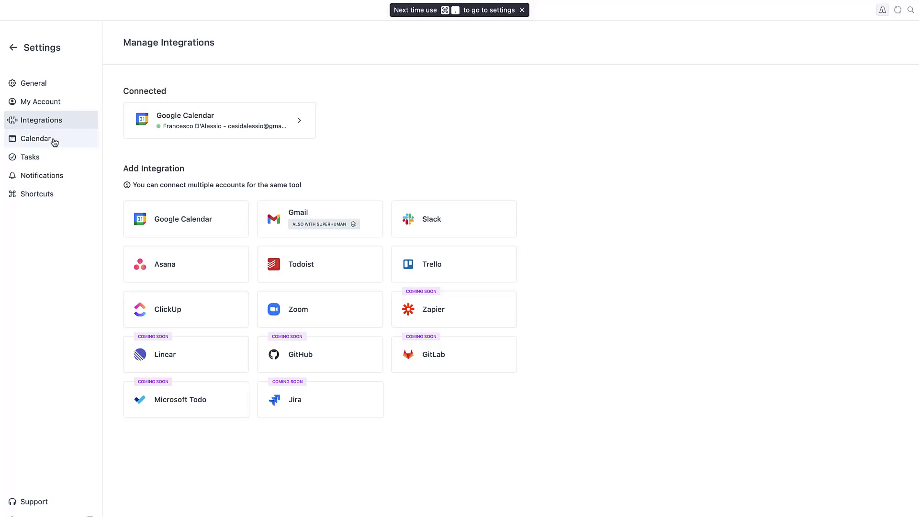
Look through the Calendar, Tasks, My Account and General settings, then return to today's tasks
click(54, 140)
scroll(192, 278, down, 3)
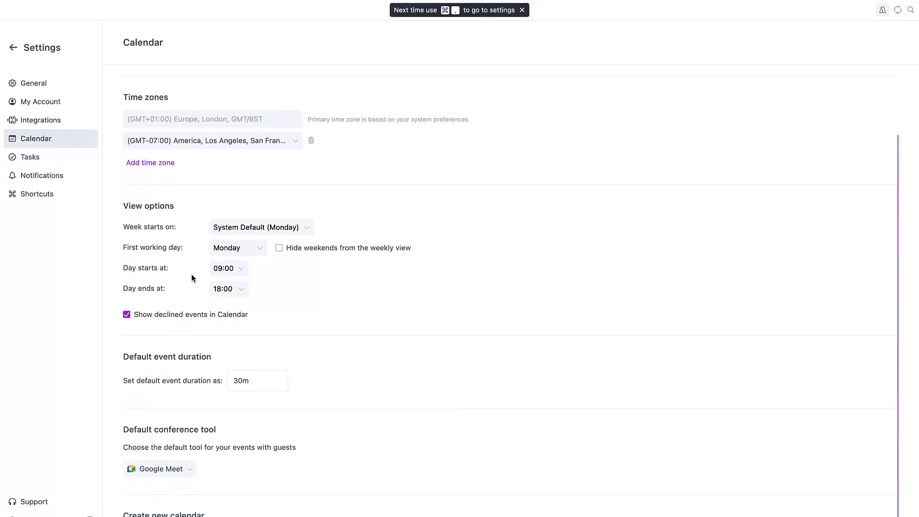
click(46, 157)
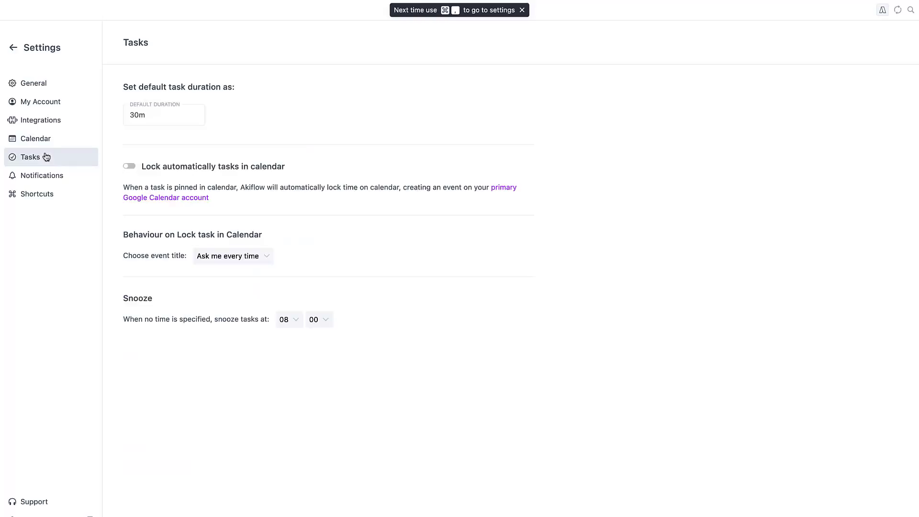
click(47, 103)
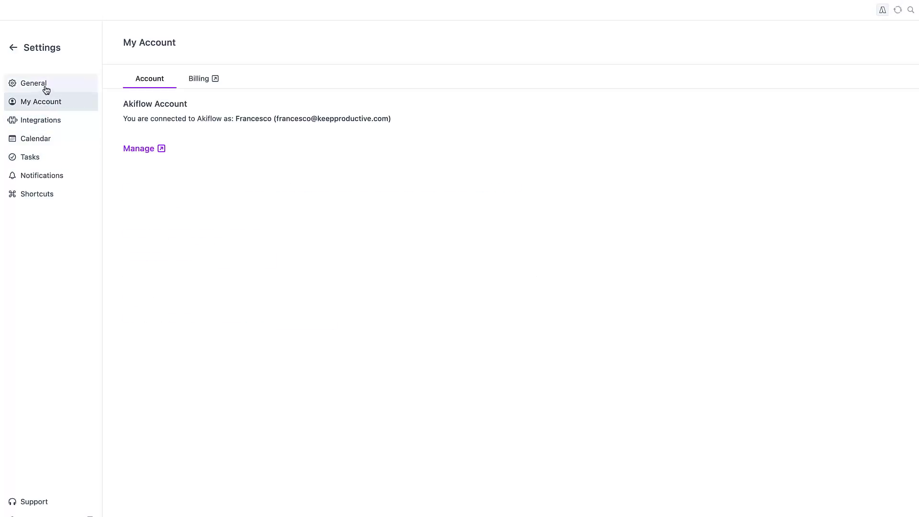
click(46, 89)
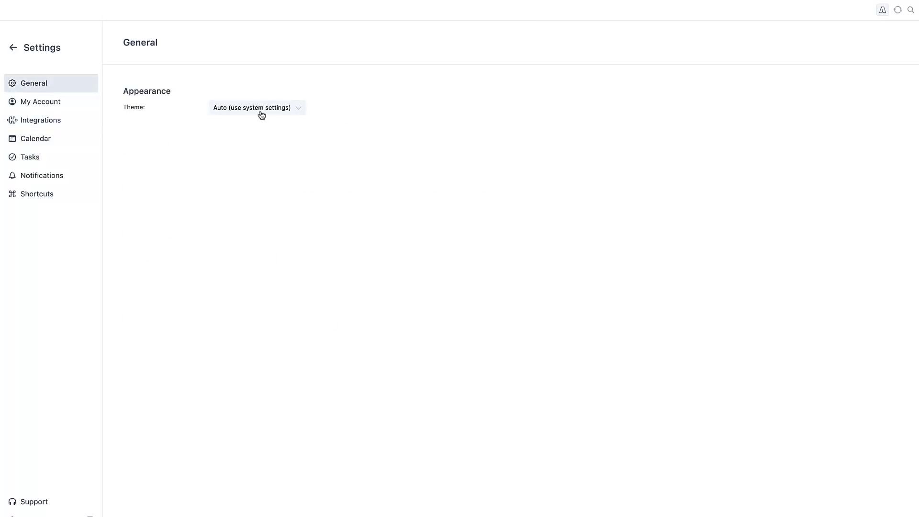
click(11, 48)
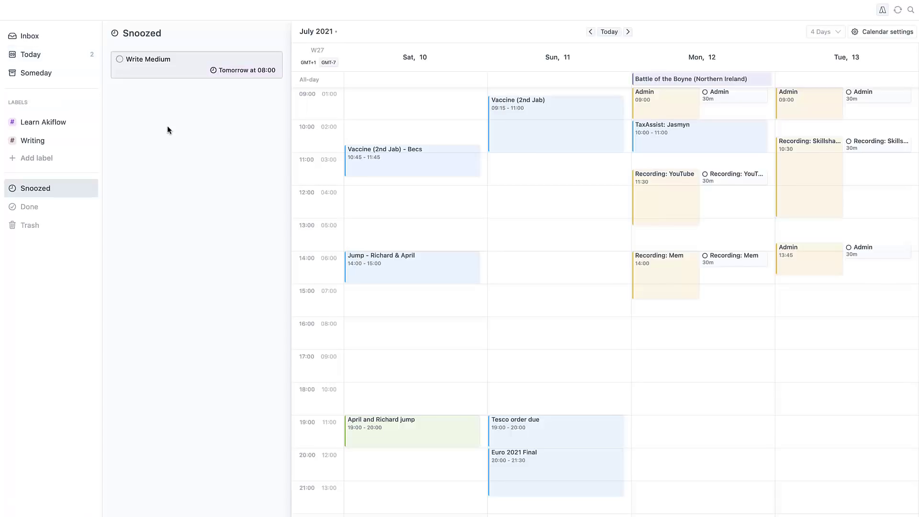
click(82, 54)
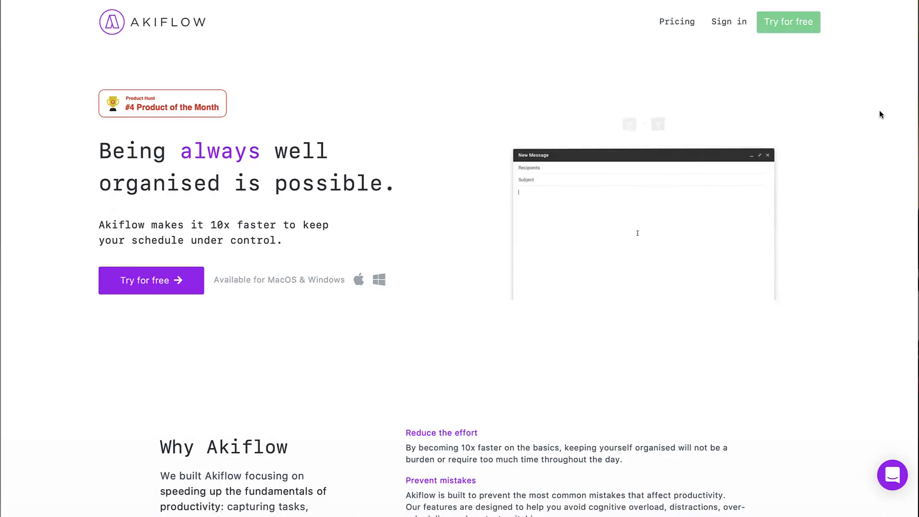
Look through the feature overview on the Akiflow website's home page, including the tasks inbox and command bar sections
scroll(868, 137, down, 3)
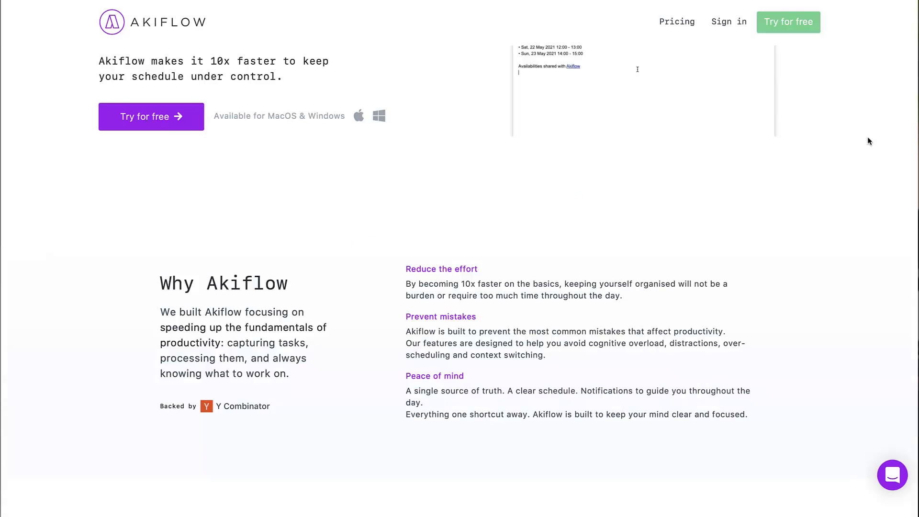
scroll(834, 251, down, 8)
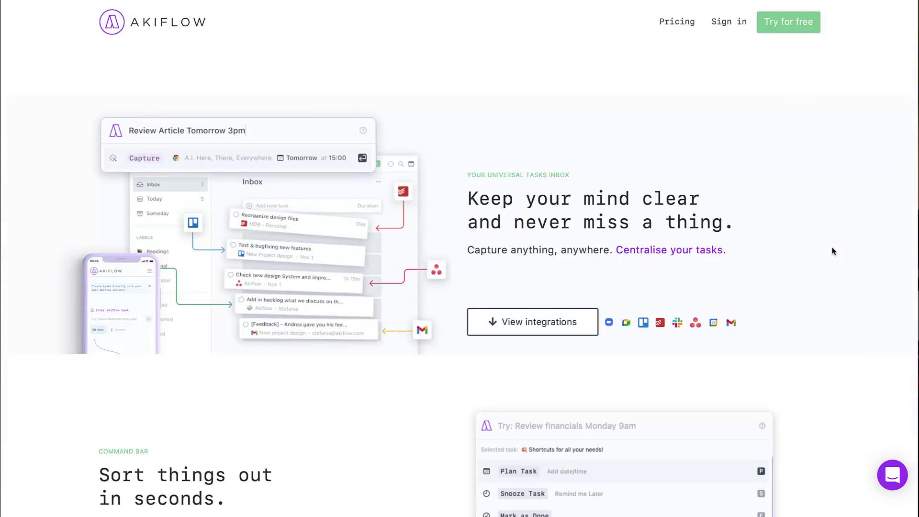
scroll(860, 276, down, 15)
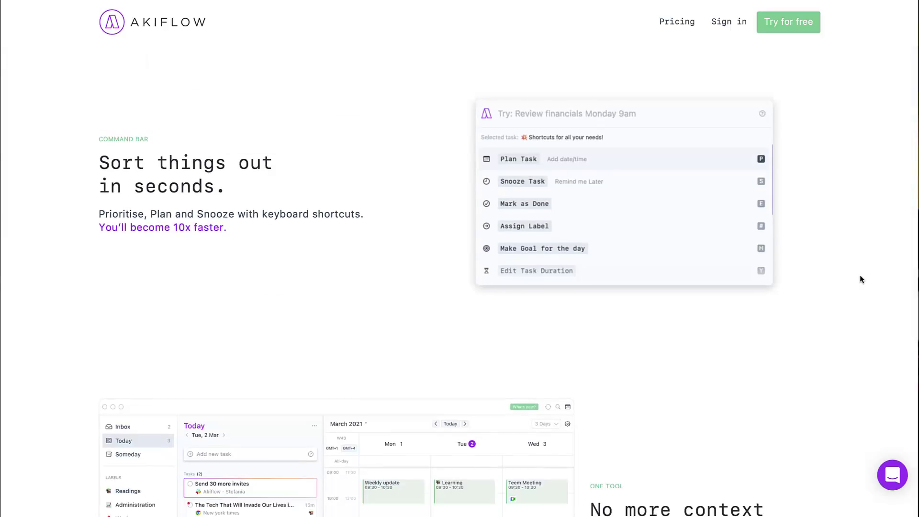